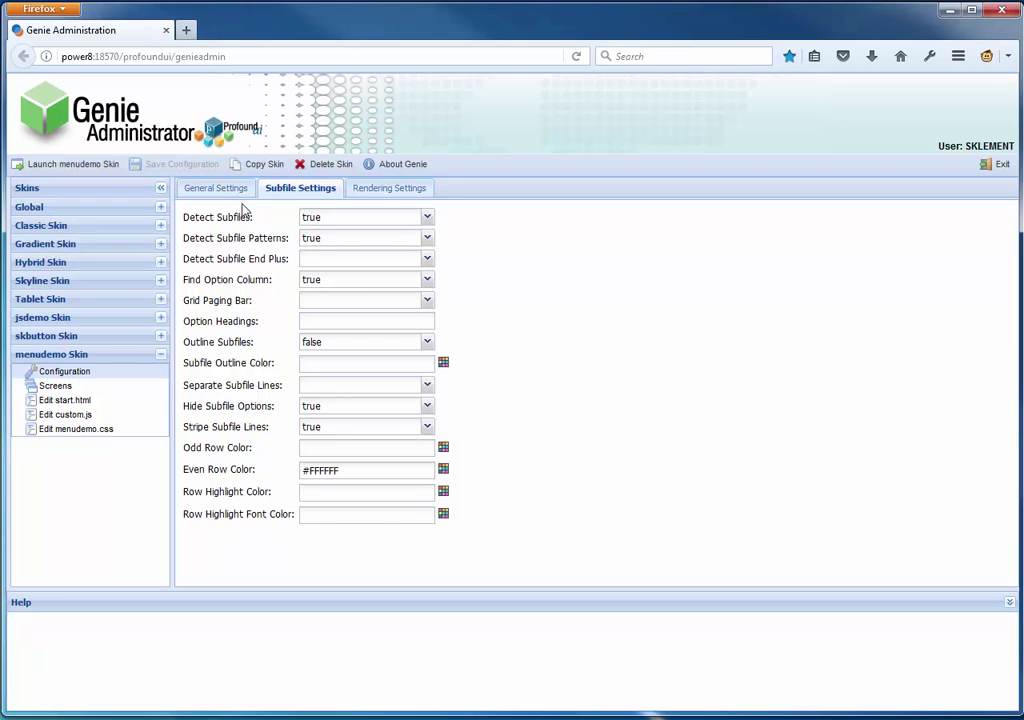
- Launch the menudemo skin from Genie Administrator in a new browser tab
click(67, 165)
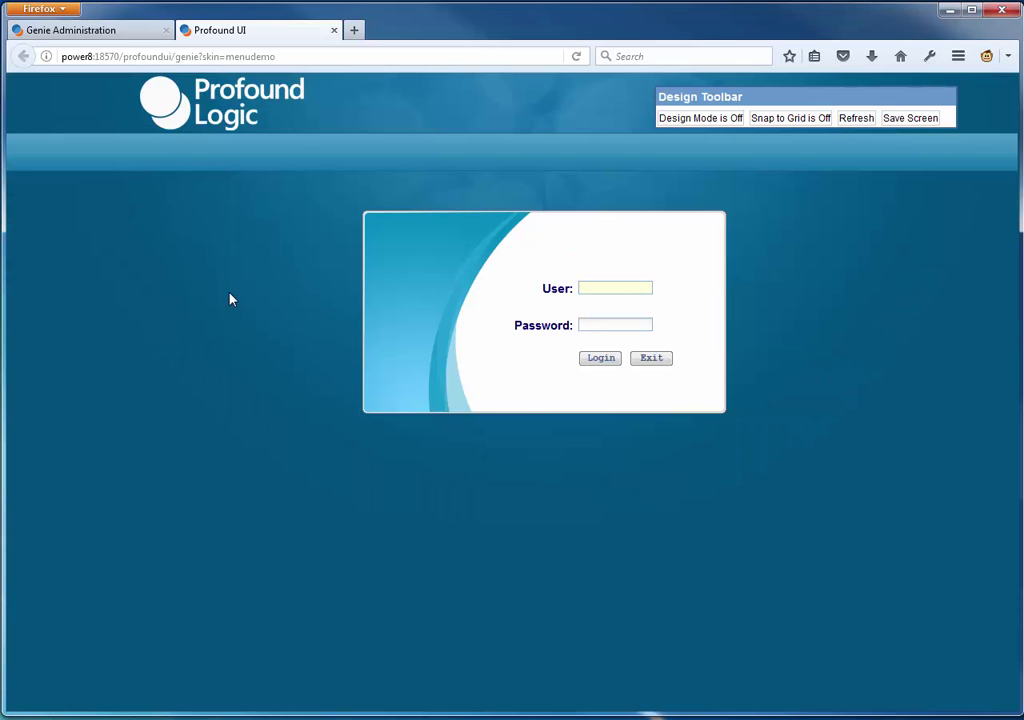
- Sign in to the Profound Logic screen with the user ID and password
key(Tab)
text(********)
key(Return)
key(Return)
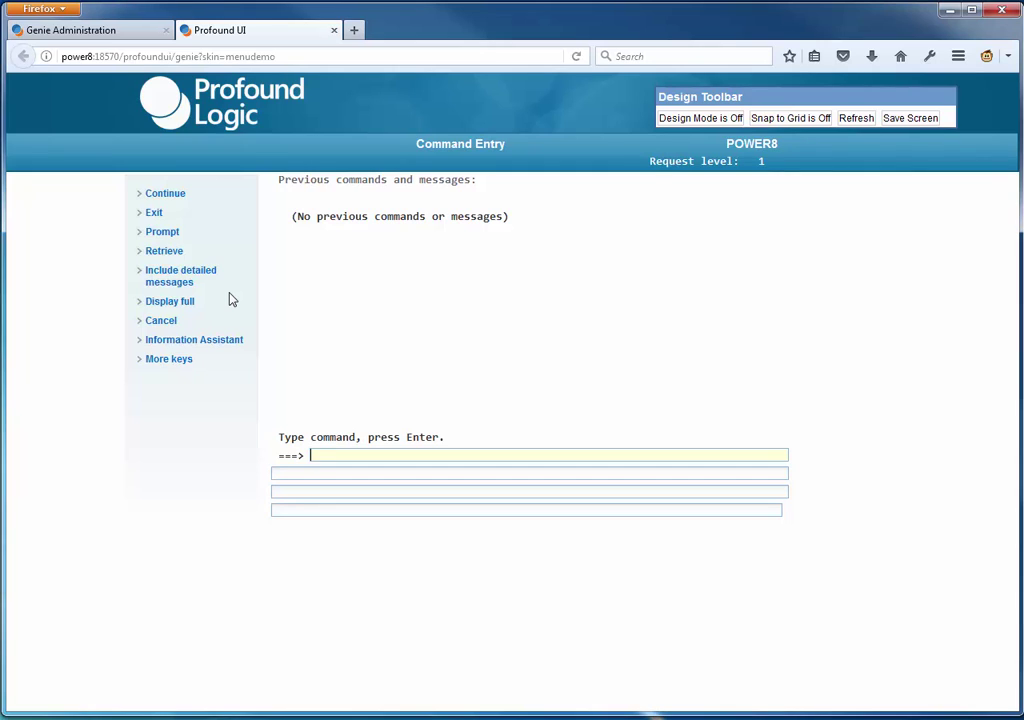
- Run WRKSPLF QUSER to list QUSER's spooled files and turn design mode on
text(wrksplf quser)
key(Return)
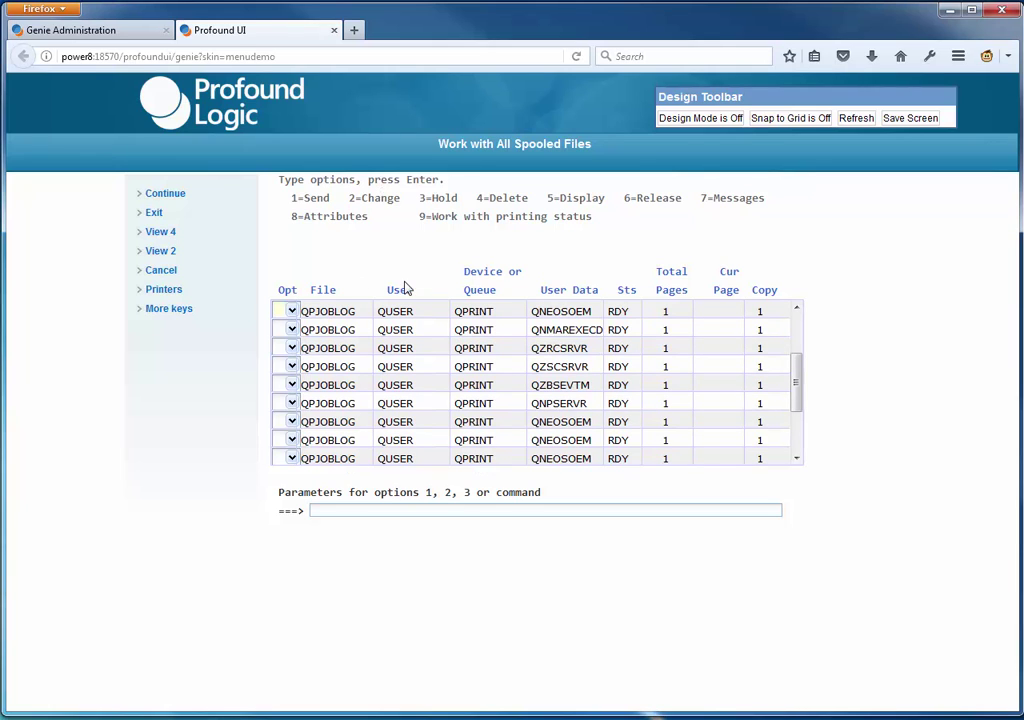
click(718, 120)
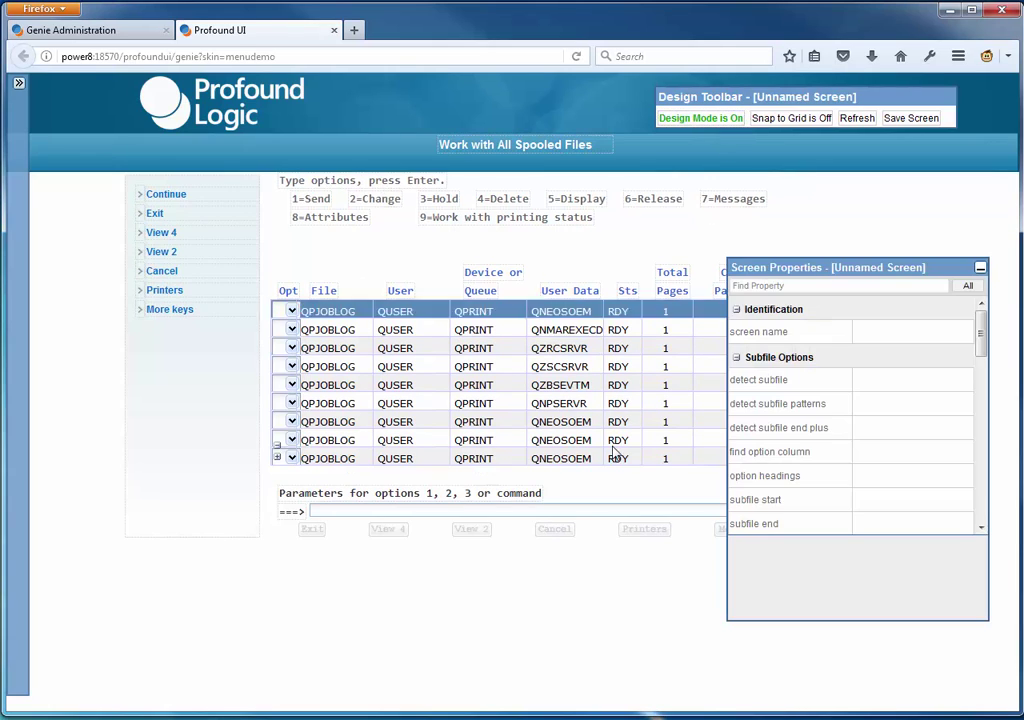
- Select the spooled-files grid and check that its id property is 'subfile'
click(443, 308)
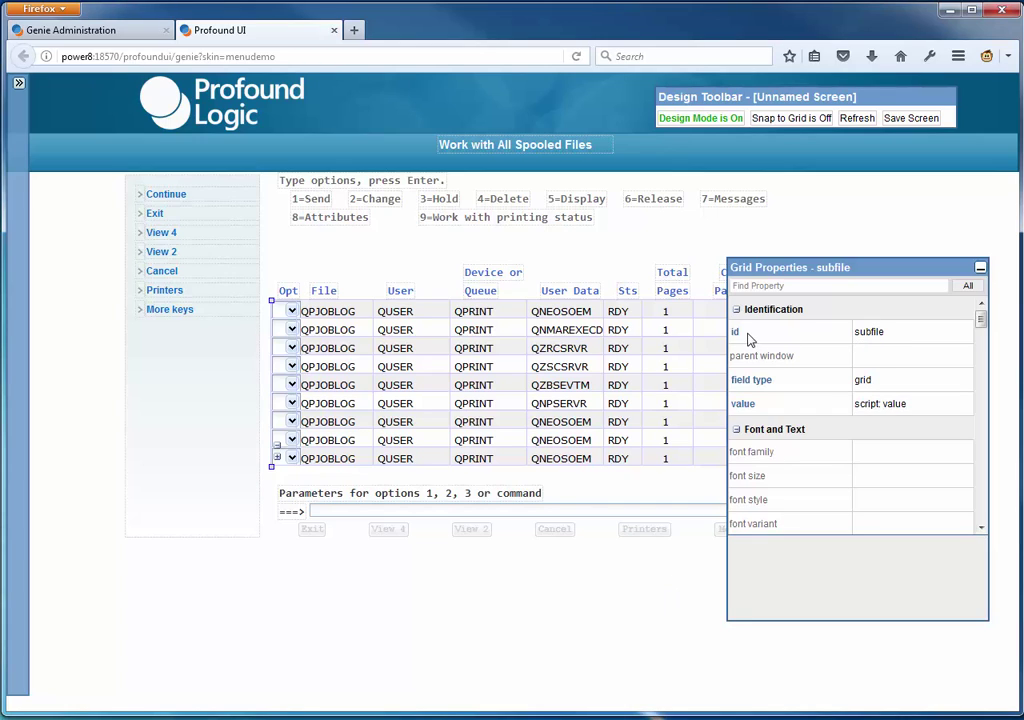
click(897, 336)
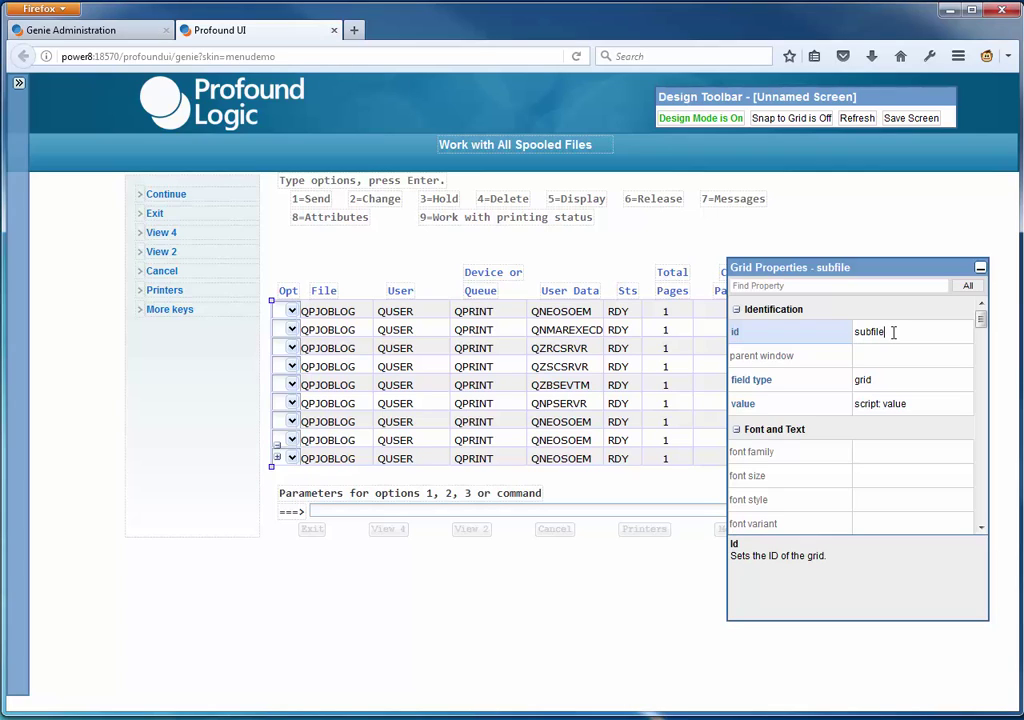
click(886, 333)
click(799, 287)
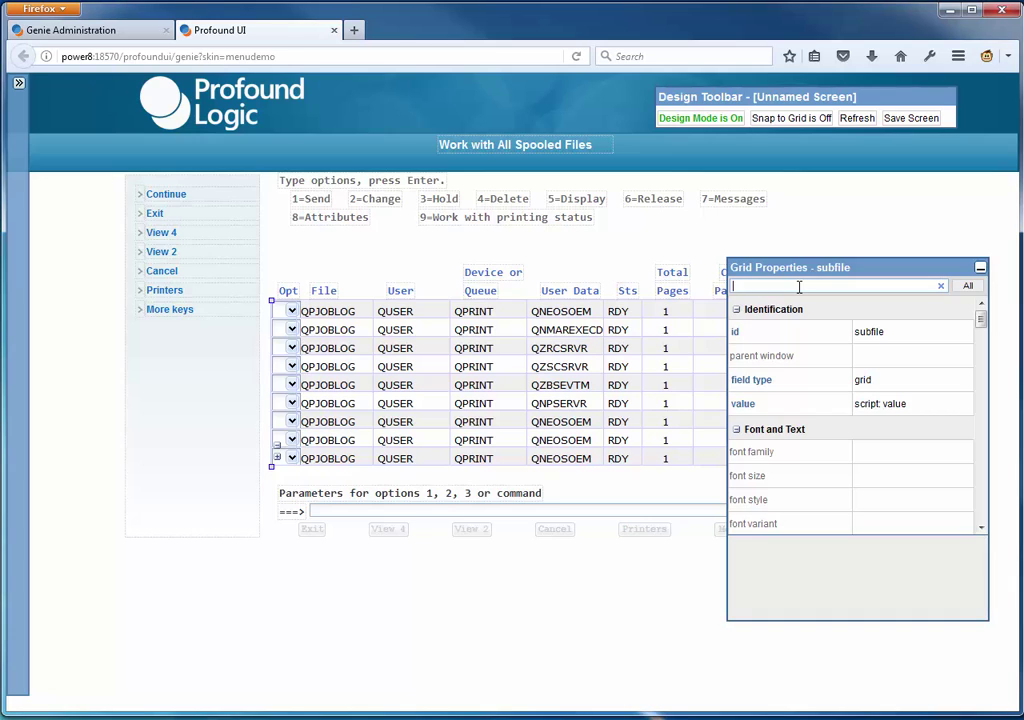
- Set the grid's row selection property to 'multiple (extended)' and clear the property search
text(row select)
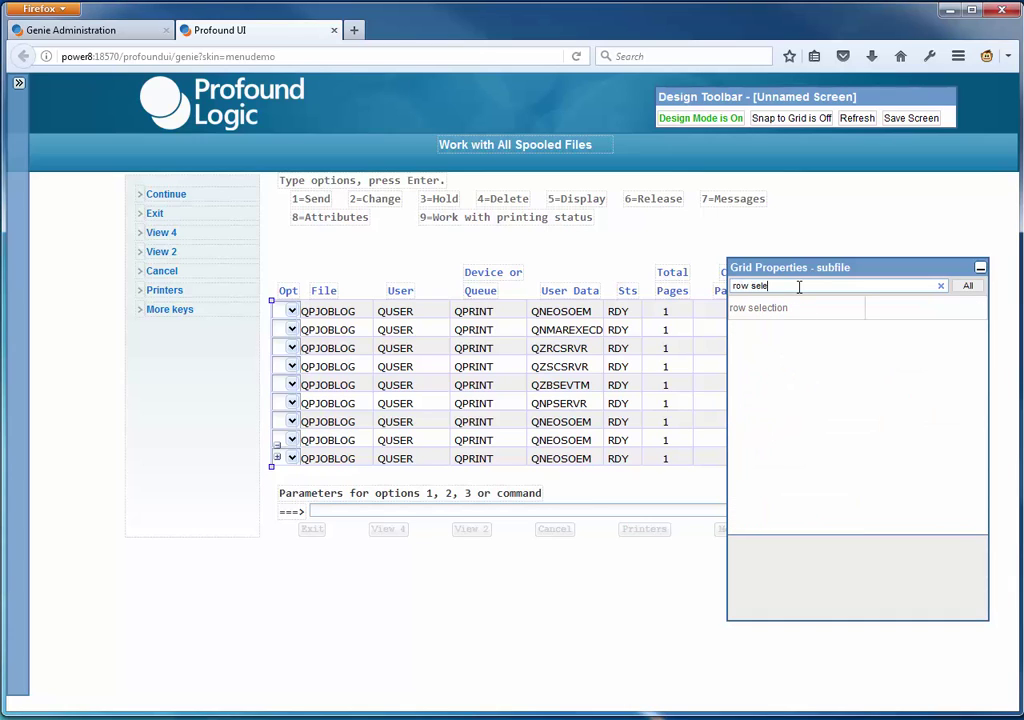
click(898, 311)
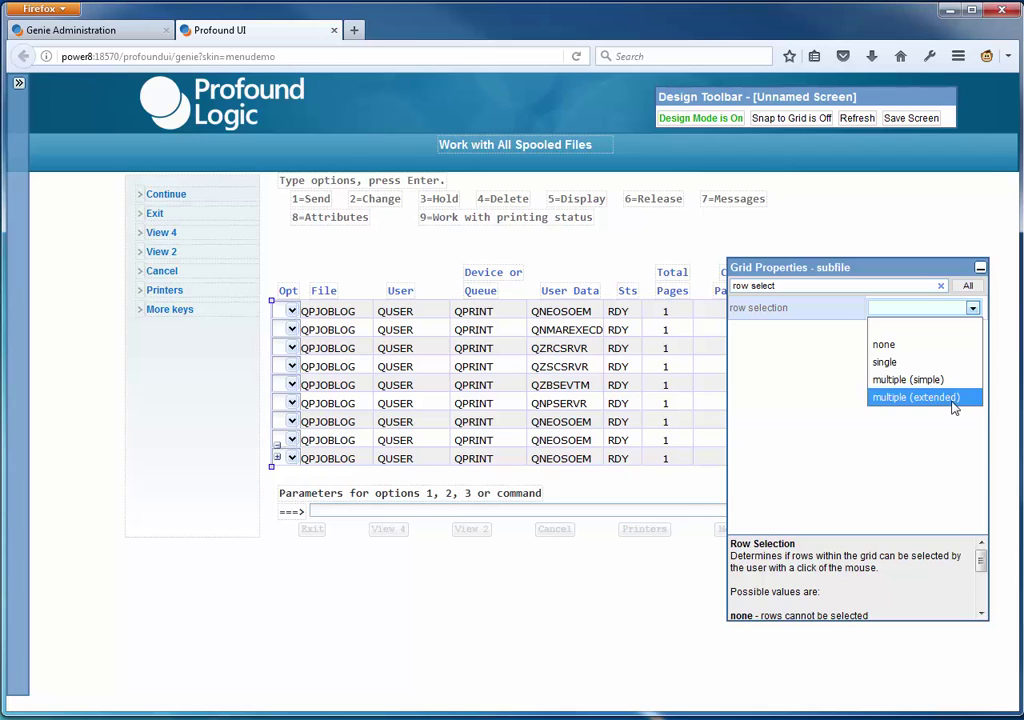
click(890, 404)
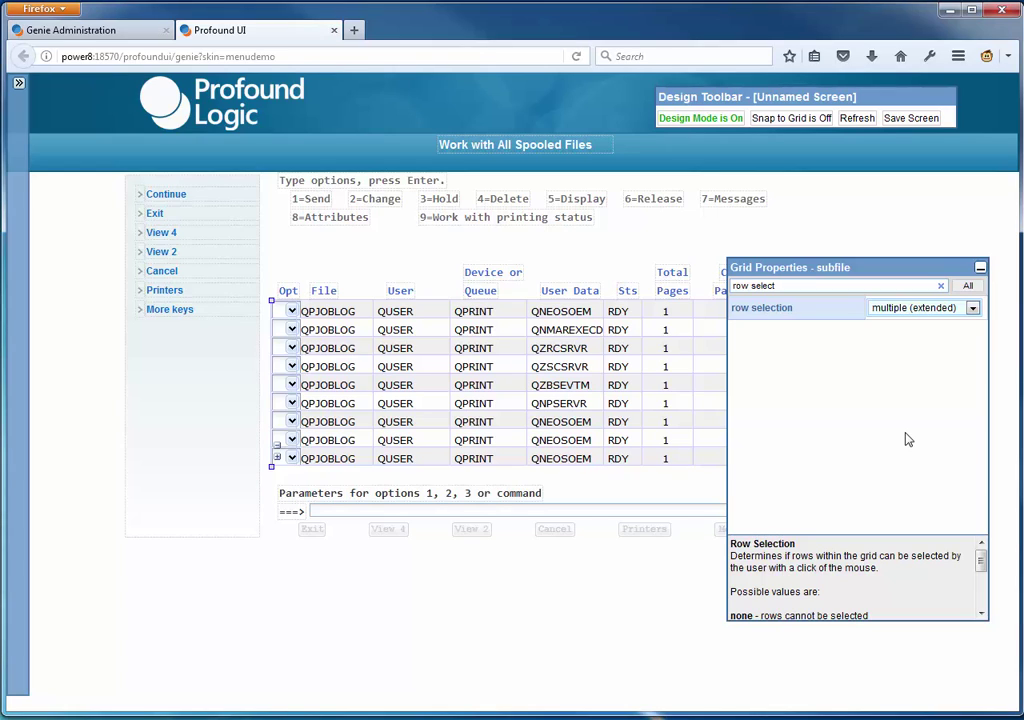
click(942, 287)
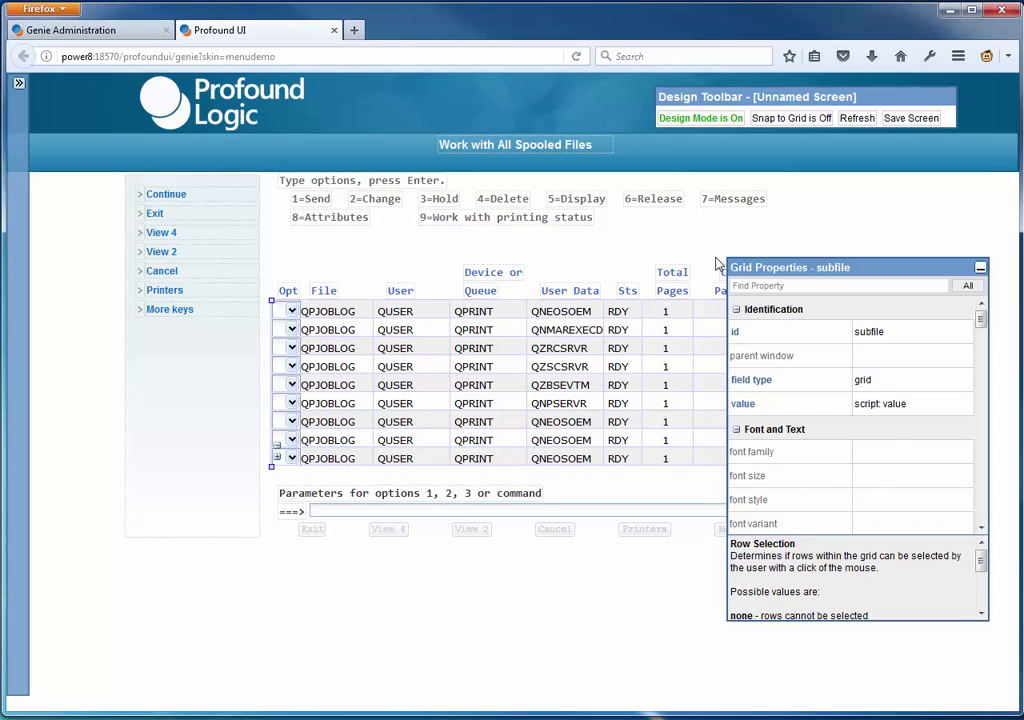
- Drag a Glass menu from the Menus widgets onto the screen below the grid
click(787, 287)
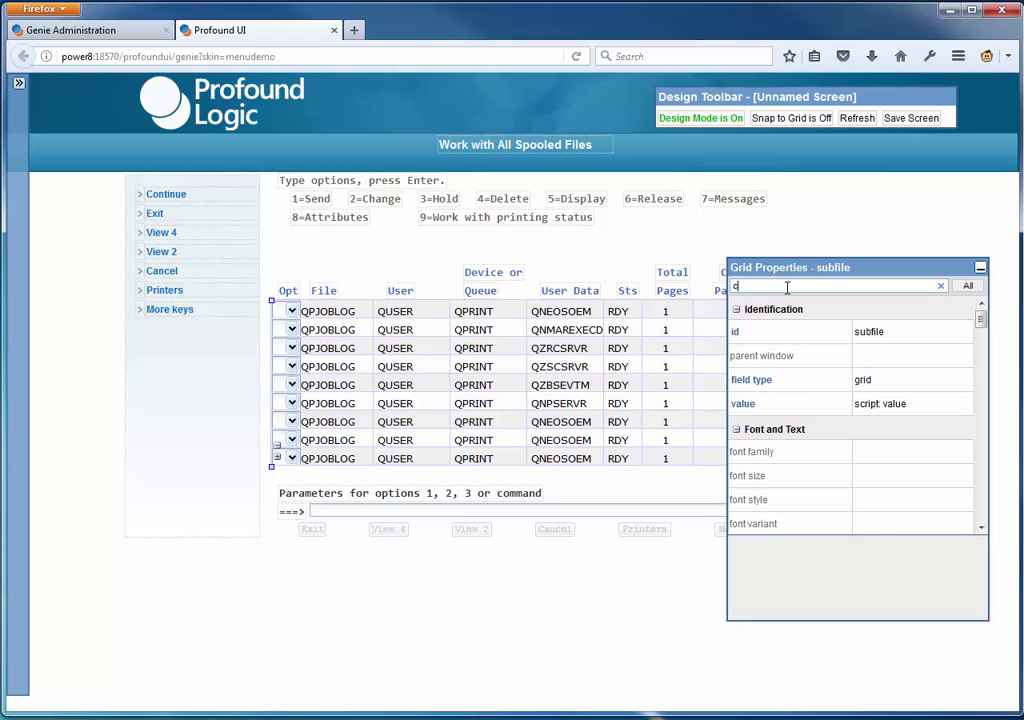
text(context)
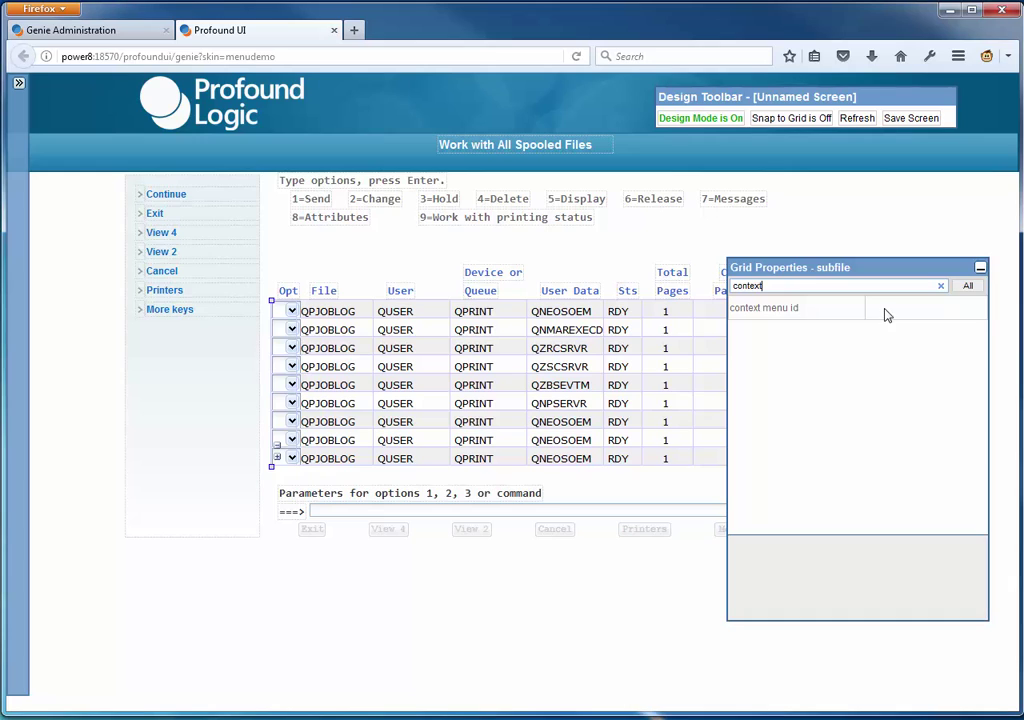
click(19, 84)
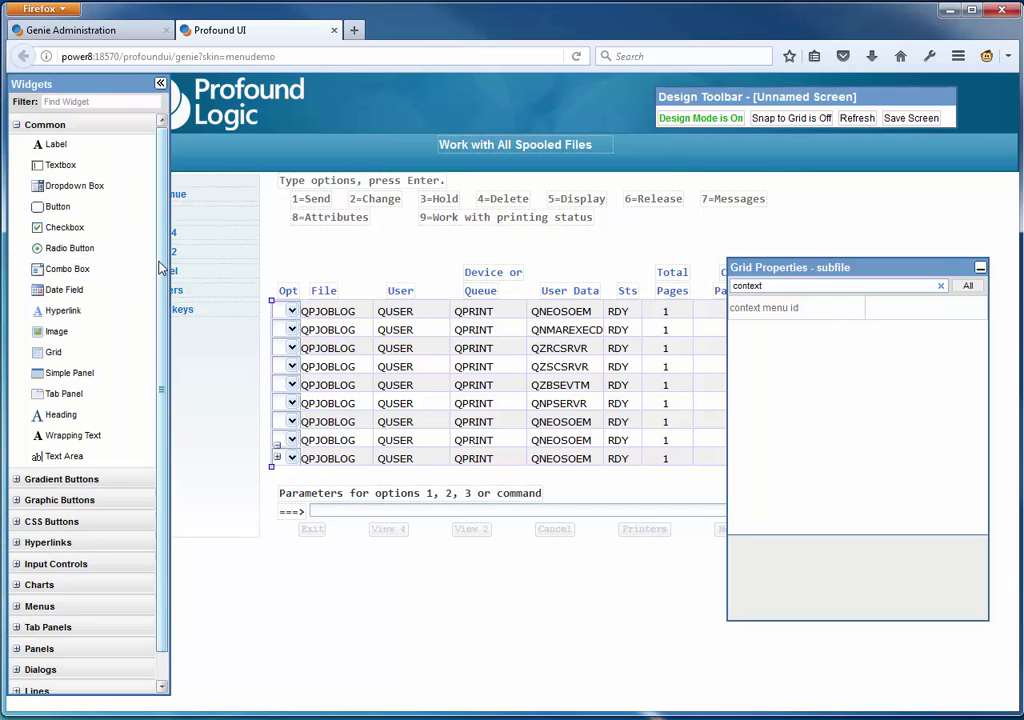
scroll(149, 357, down, 1)
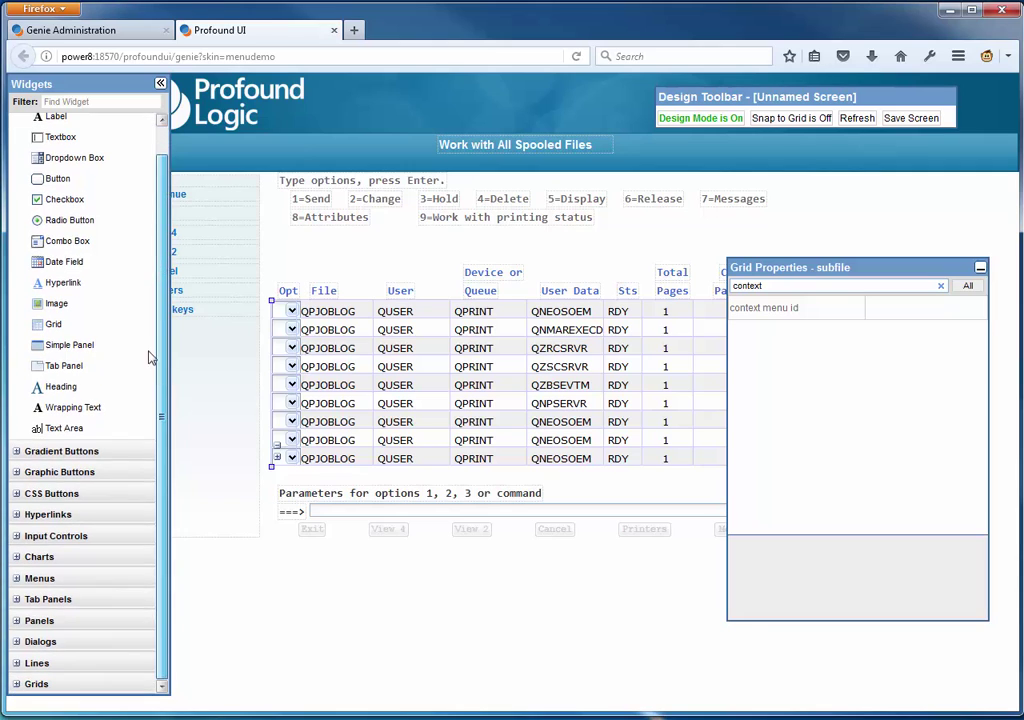
click(16, 580)
scroll(16, 587, down, 5)
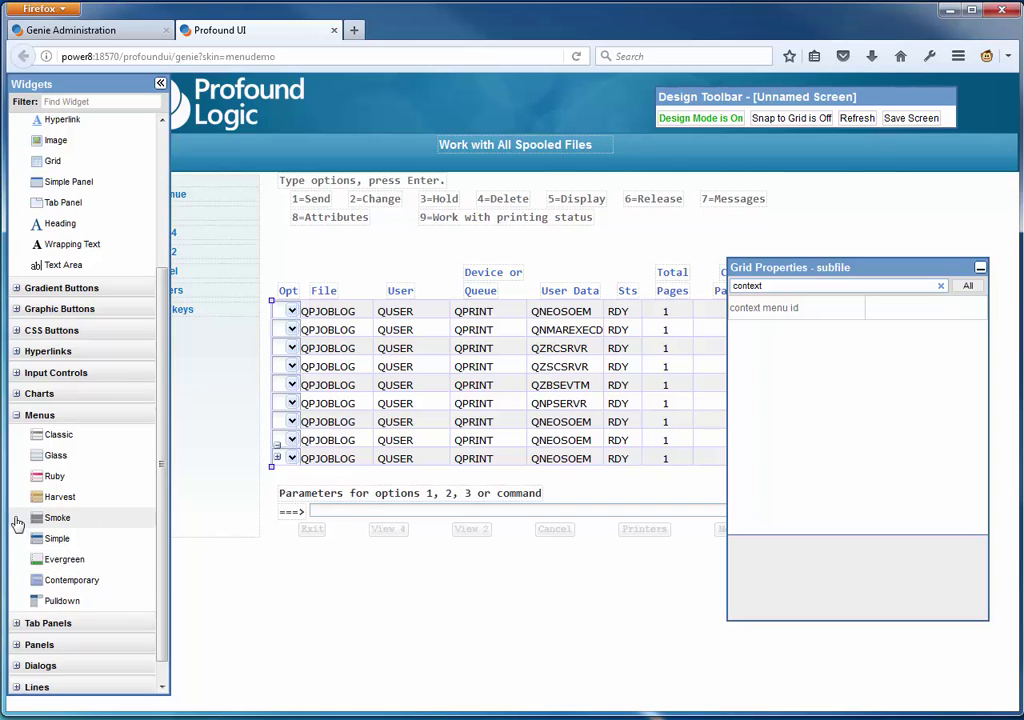
drag(85, 466, 305, 603)
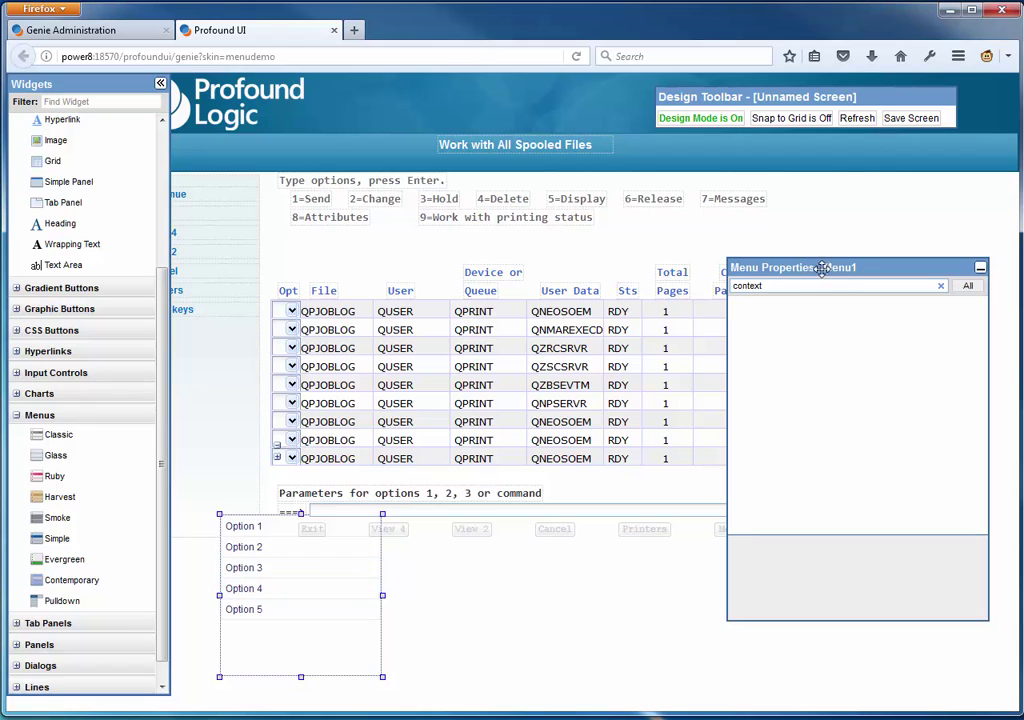
- Change the menu's id from Menu1 to spoolOpt, then reselect the spooled-files grid
click(940, 285)
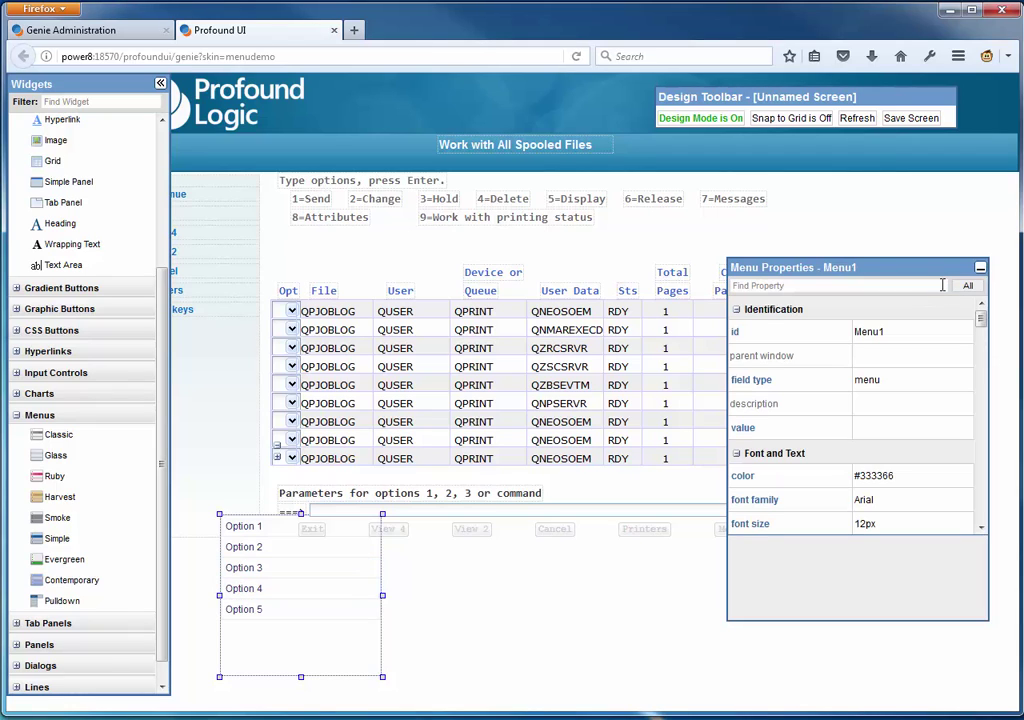
click(880, 333)
double_click(870, 332)
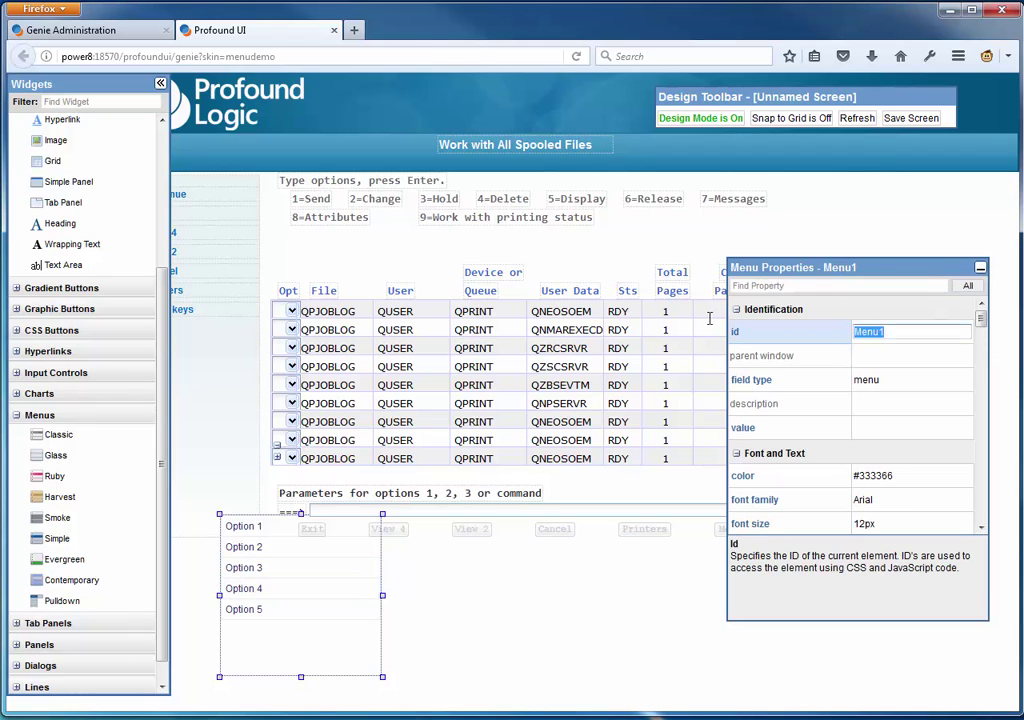
text(spoolOpt)
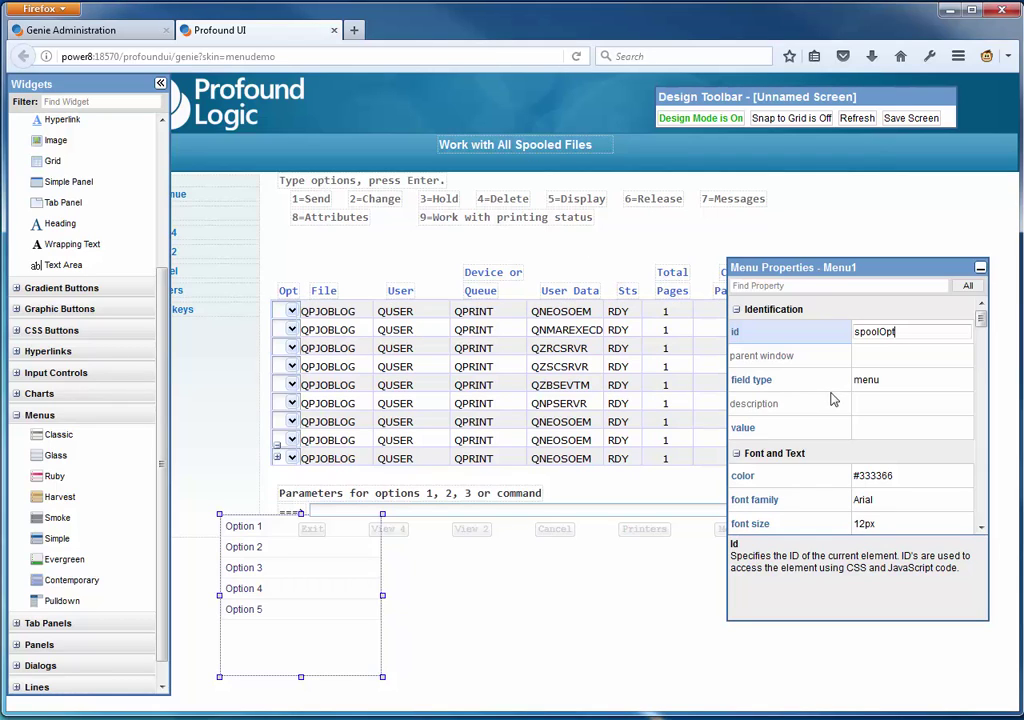
key(Tab)
click(904, 330)
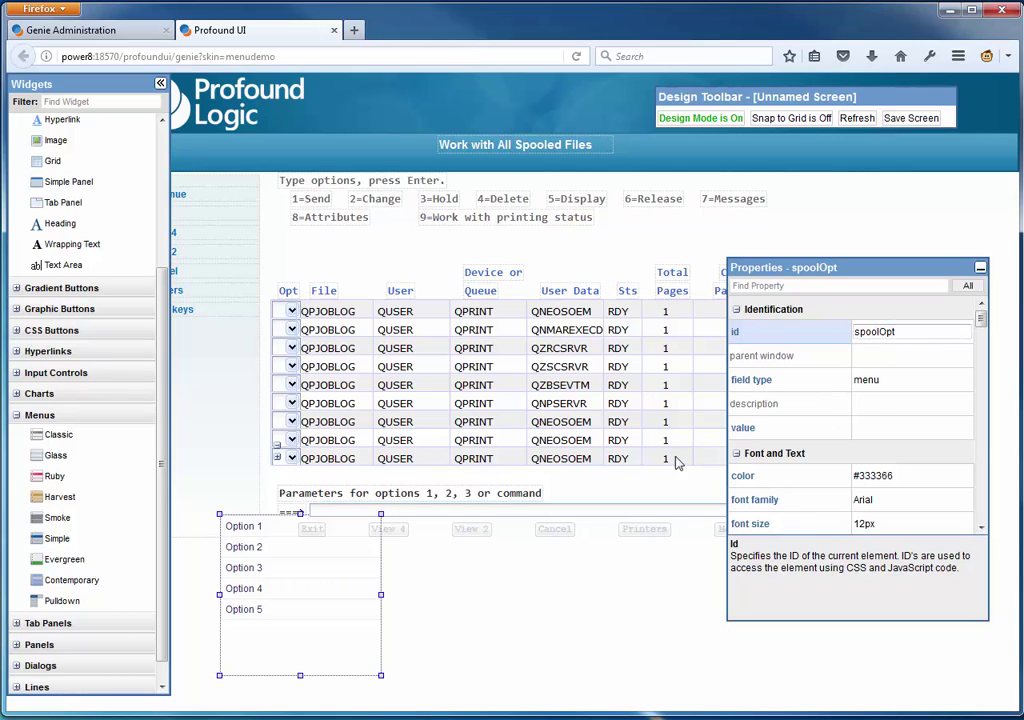
click(492, 358)
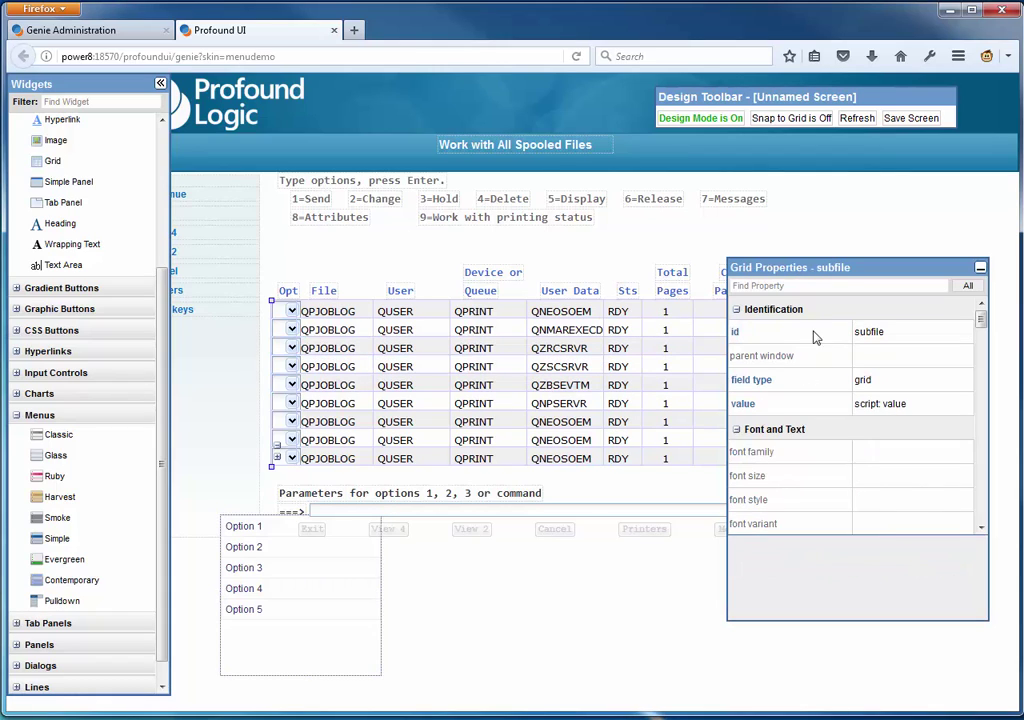
- Set the grid's context menu id property to spoolOpt
click(806, 284)
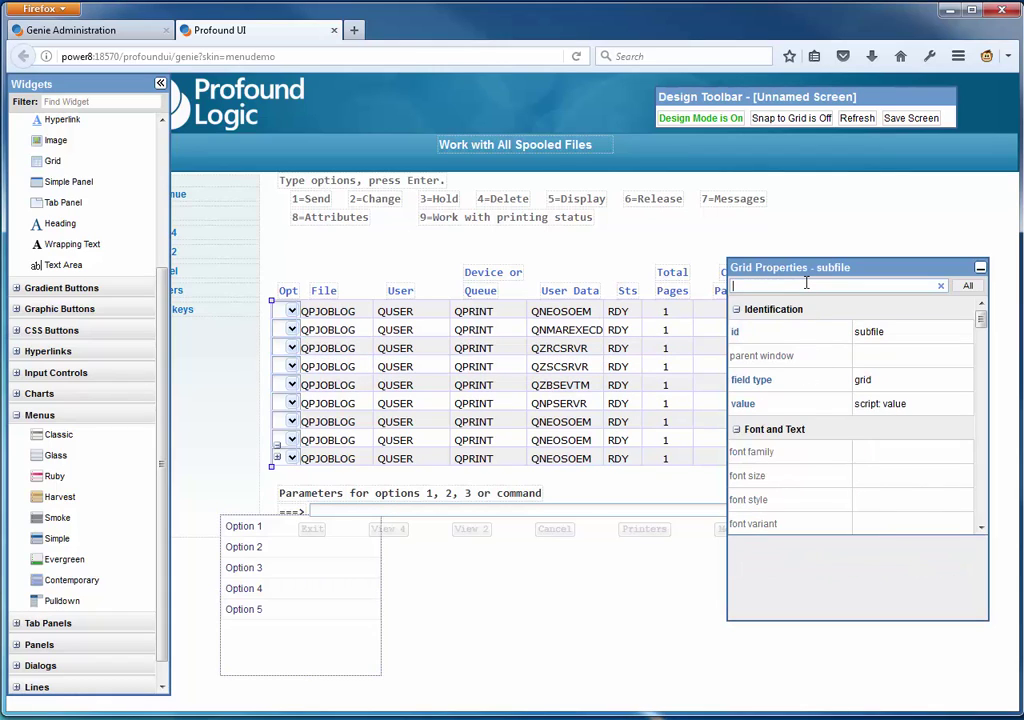
text(cont)
click(918, 311)
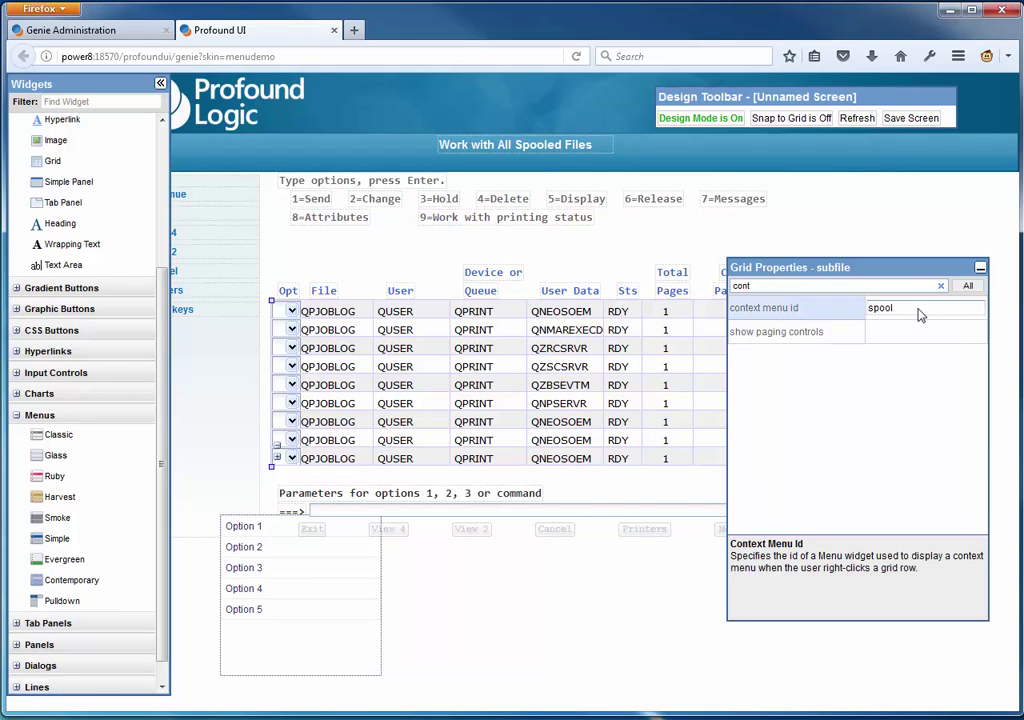
click(905, 393)
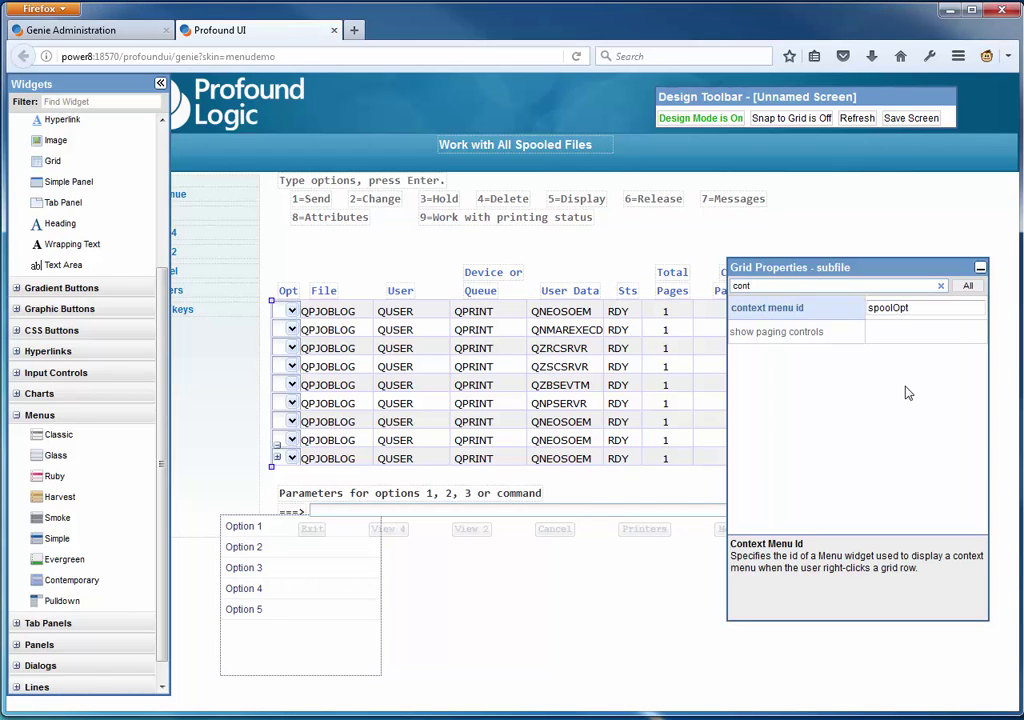
click(941, 287)
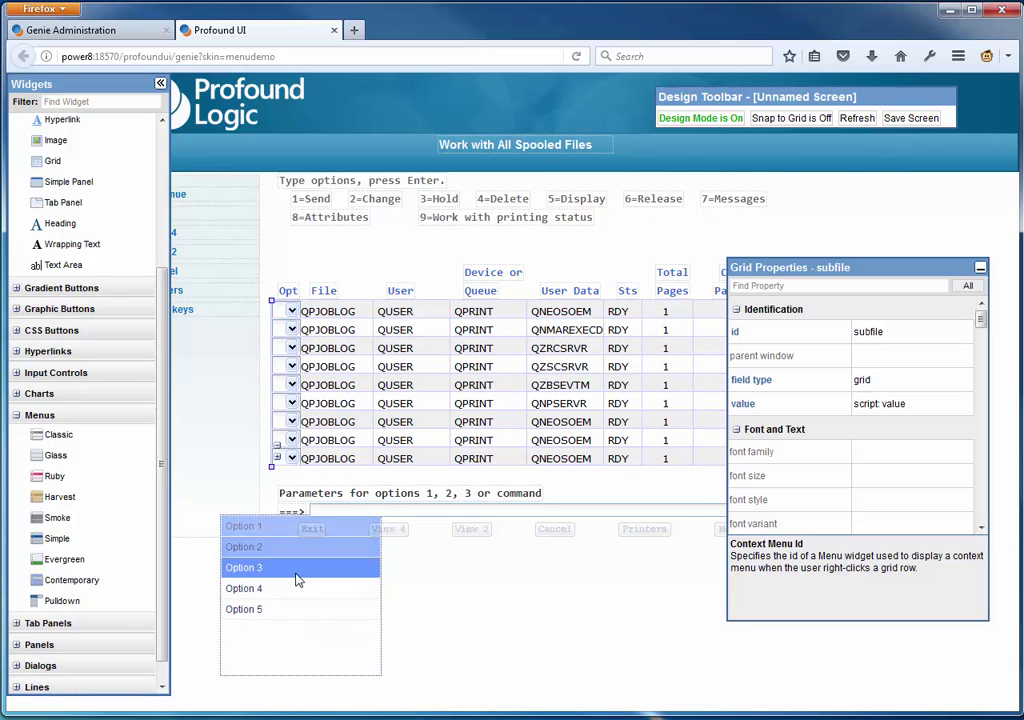
- Move the spoolOpt menu up-left of the grid and set its visibility to hidden
click(161, 84)
drag(311, 555, 144, 400)
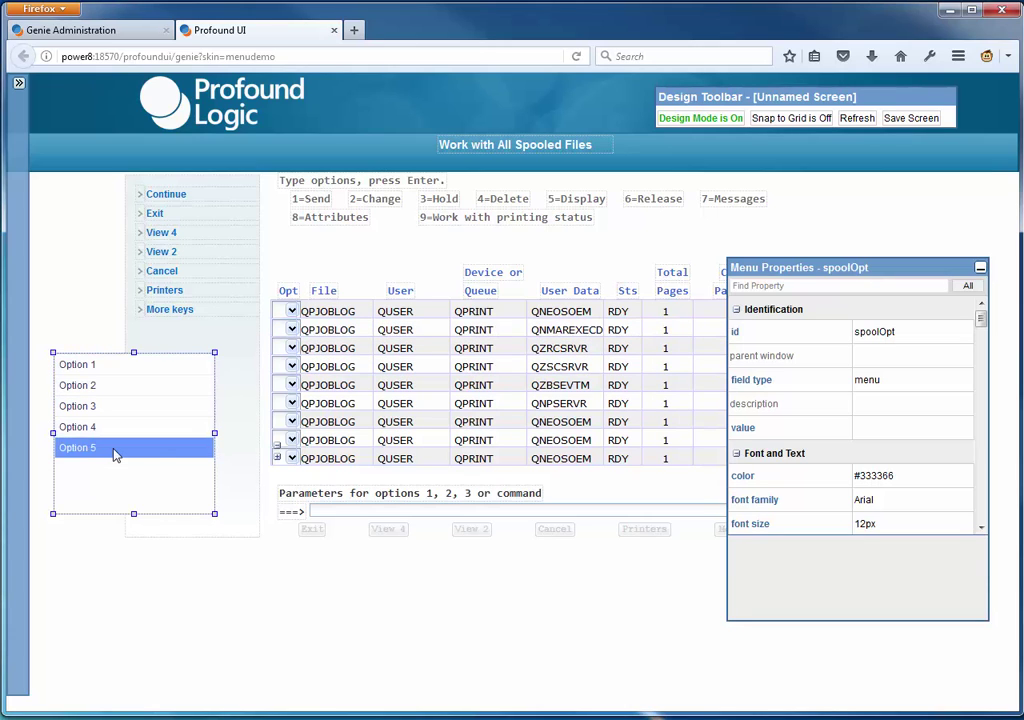
click(788, 286)
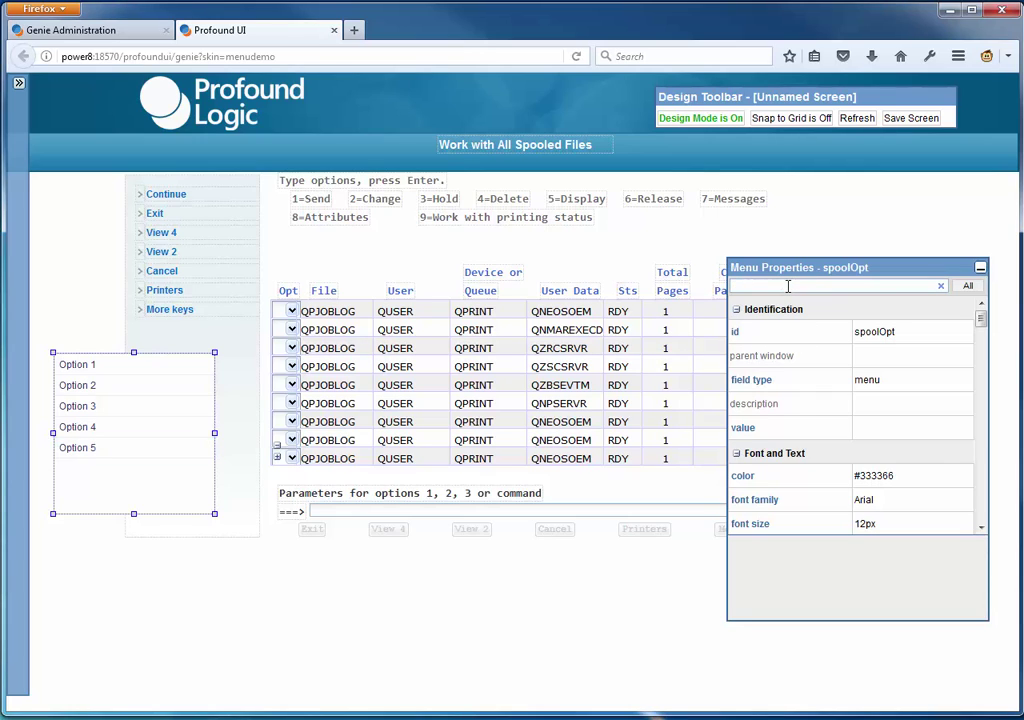
text(vis)
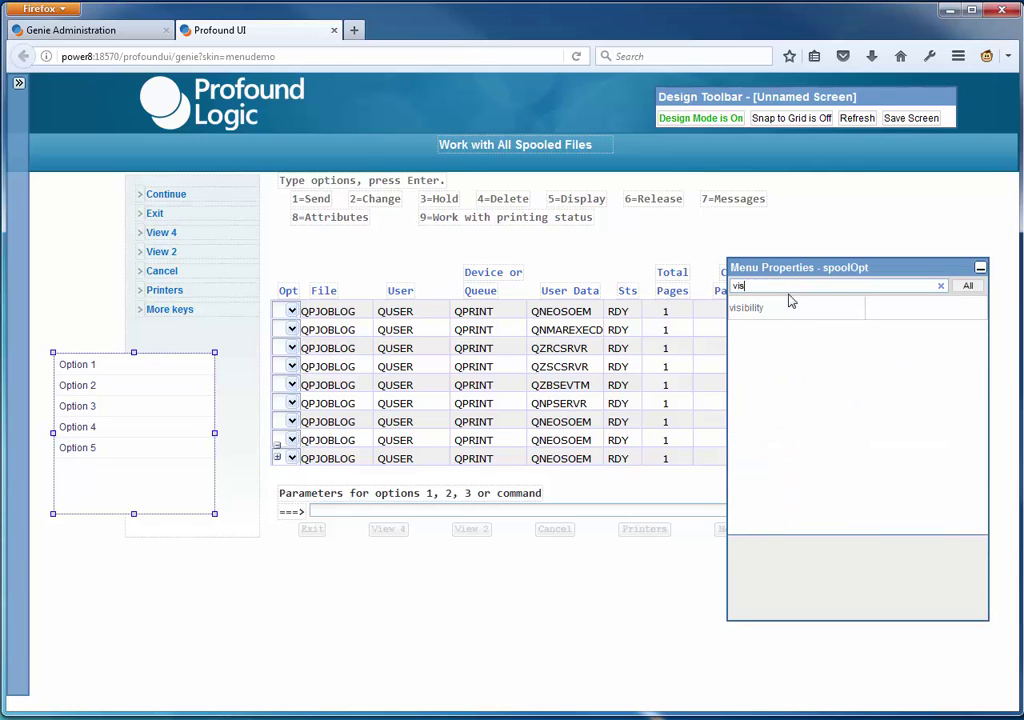
click(885, 309)
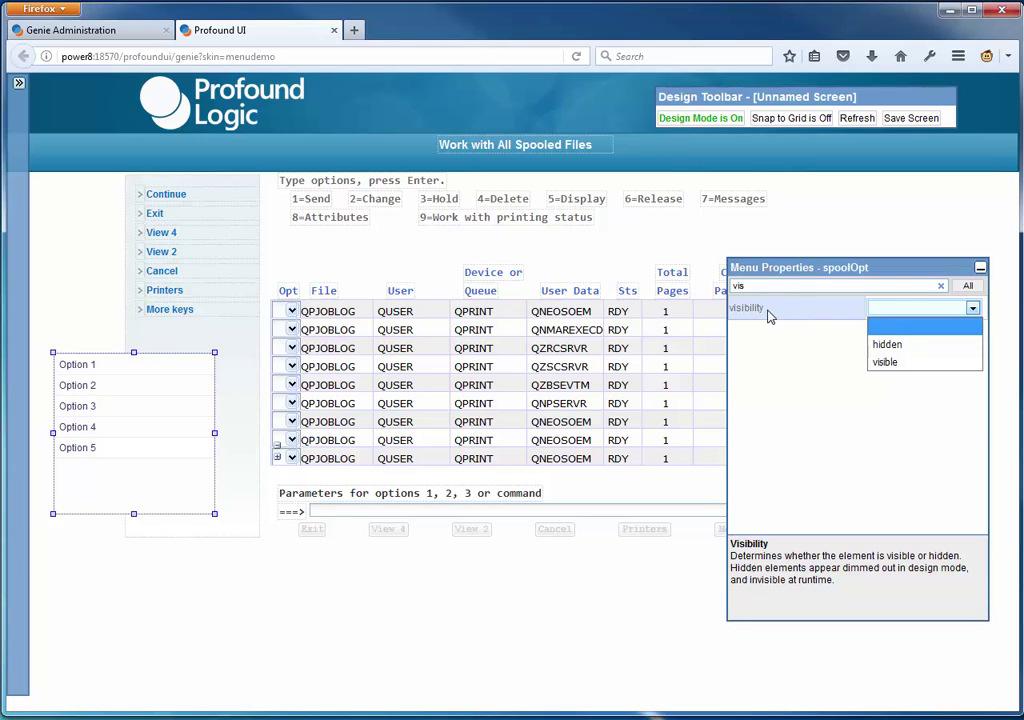
click(908, 346)
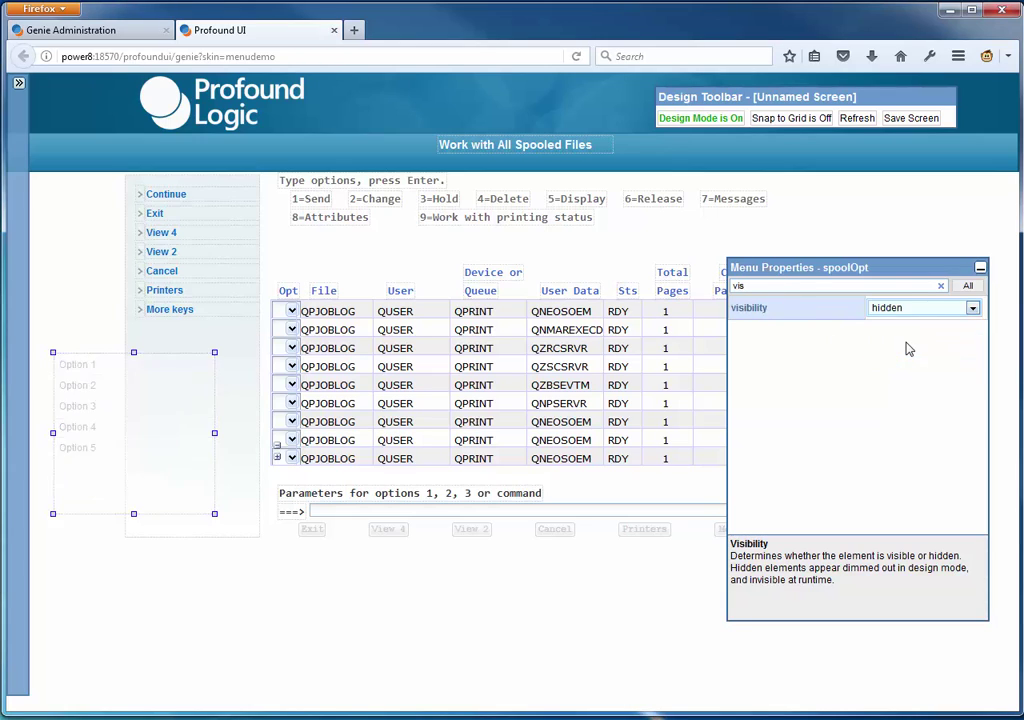